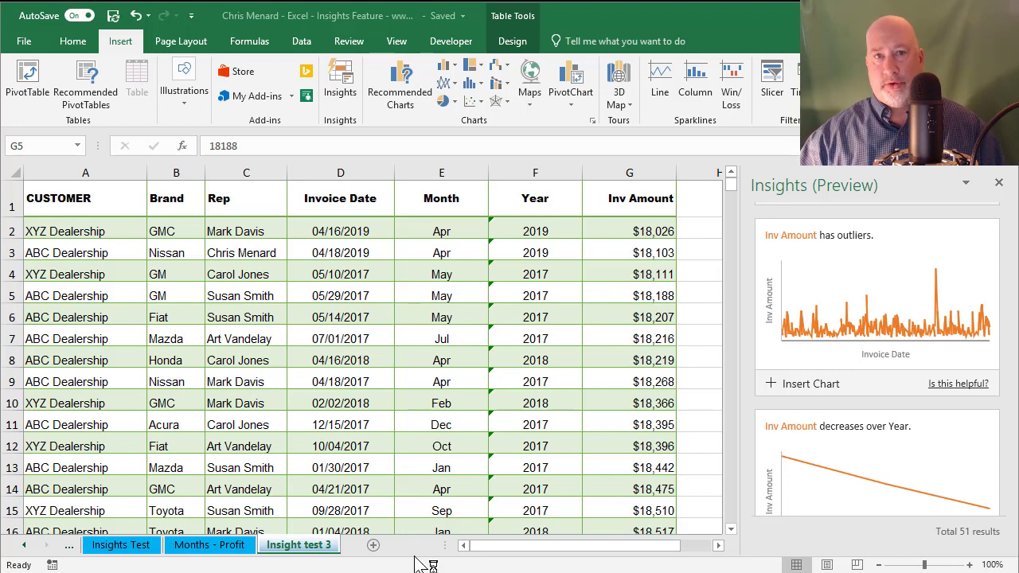
Step: Check the extent of the Invoice Date column by jumping to its last record and back to its header
left_click(341, 252)
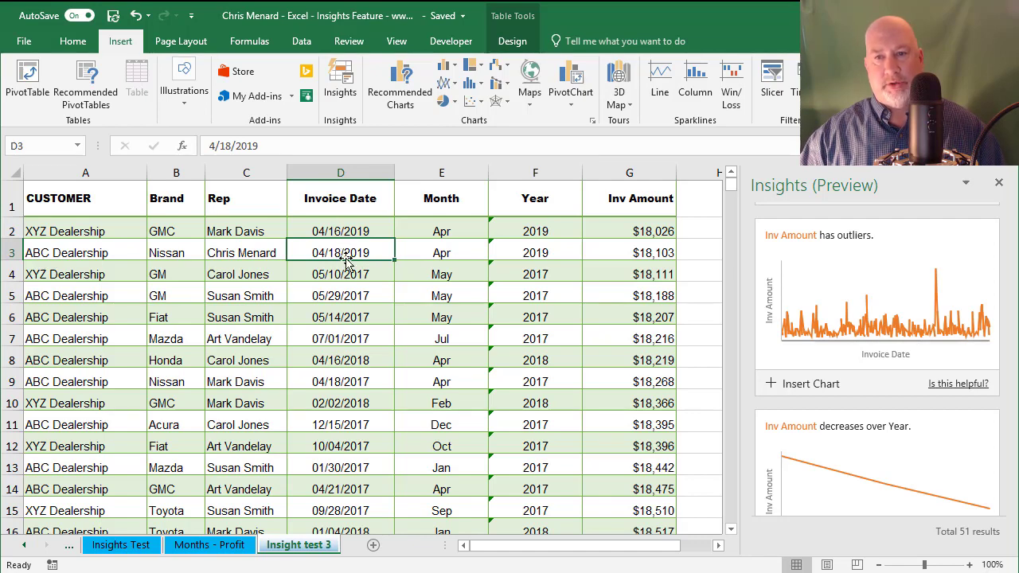
double_click(346, 262)
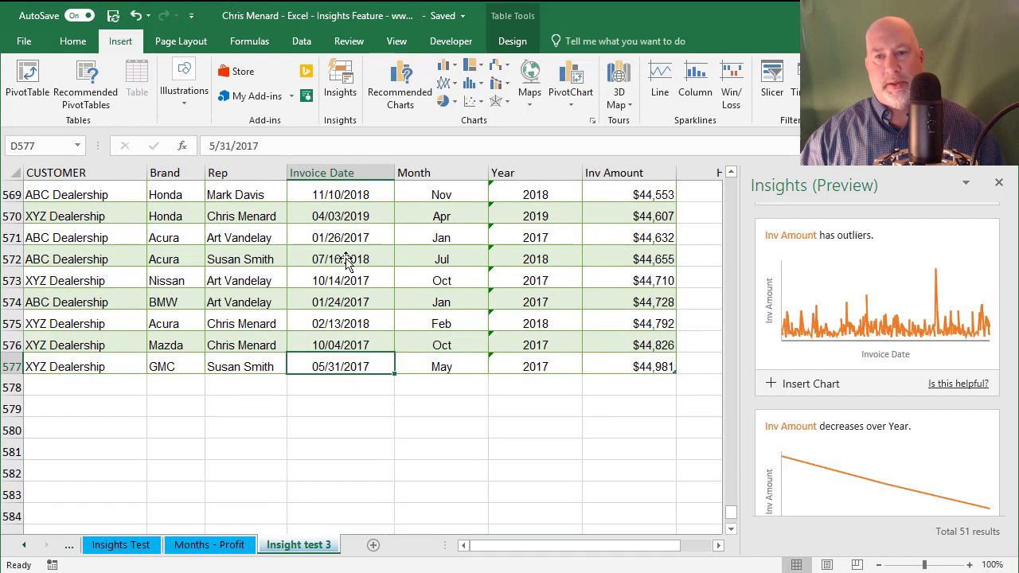
double_click(347, 355)
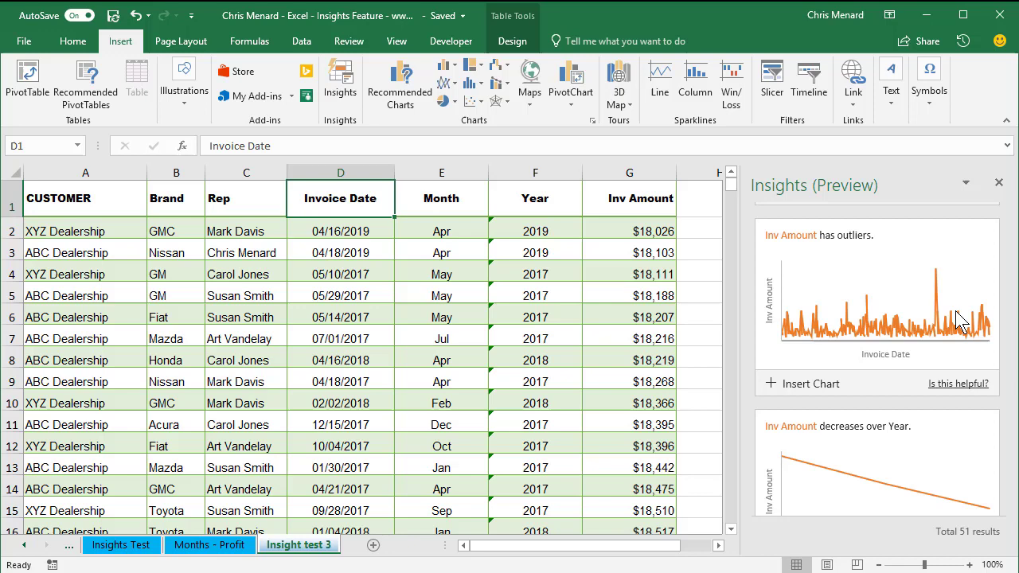
Step: Review the suggested Insights charts for the invoice table back to the first one, Inv Amount by CUSTOMER
scroll(958, 307, "up", 2)
scroll(962, 306, "up", 5)
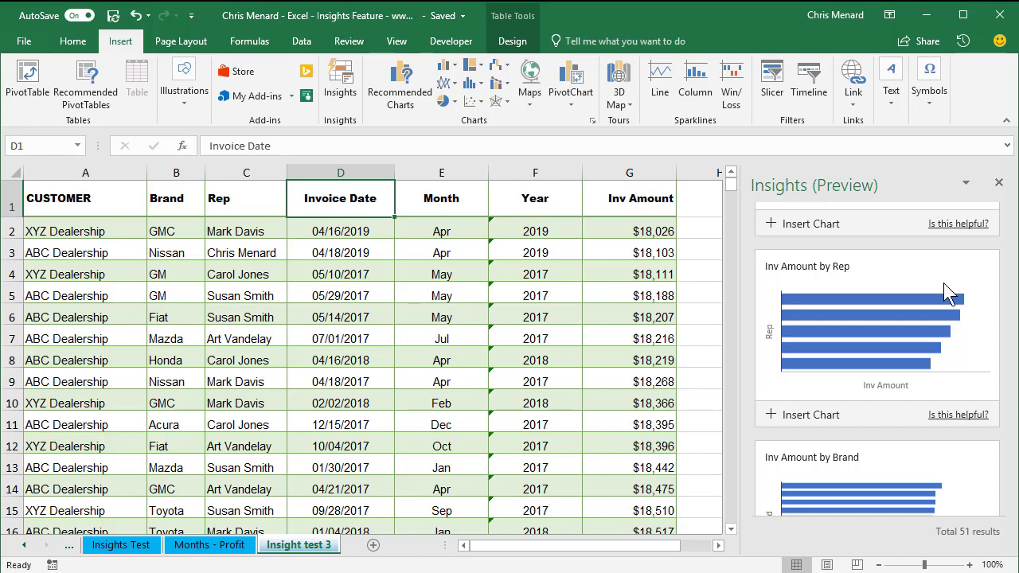
scroll(944, 283, "up", 3)
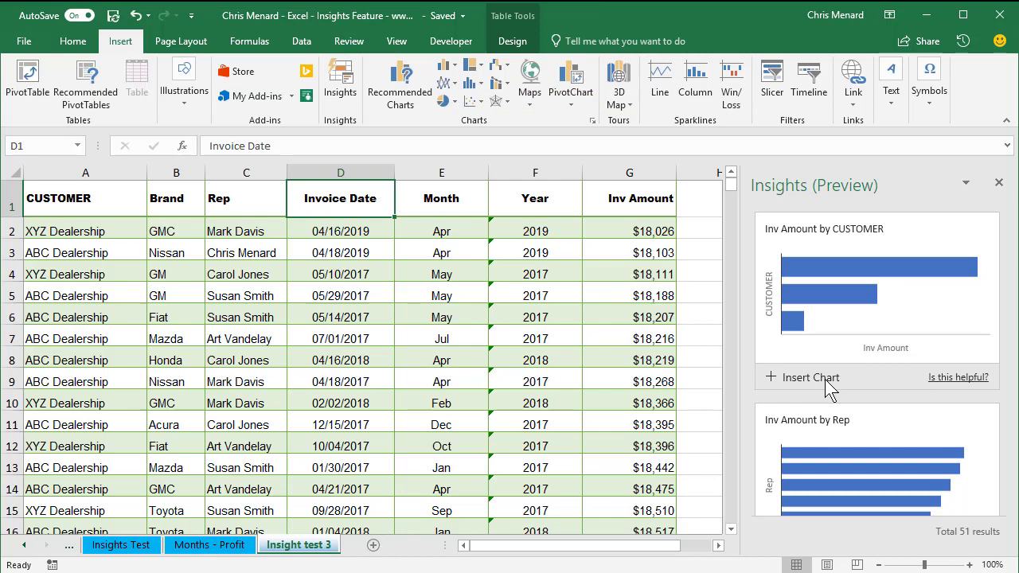
left_click(597, 287)
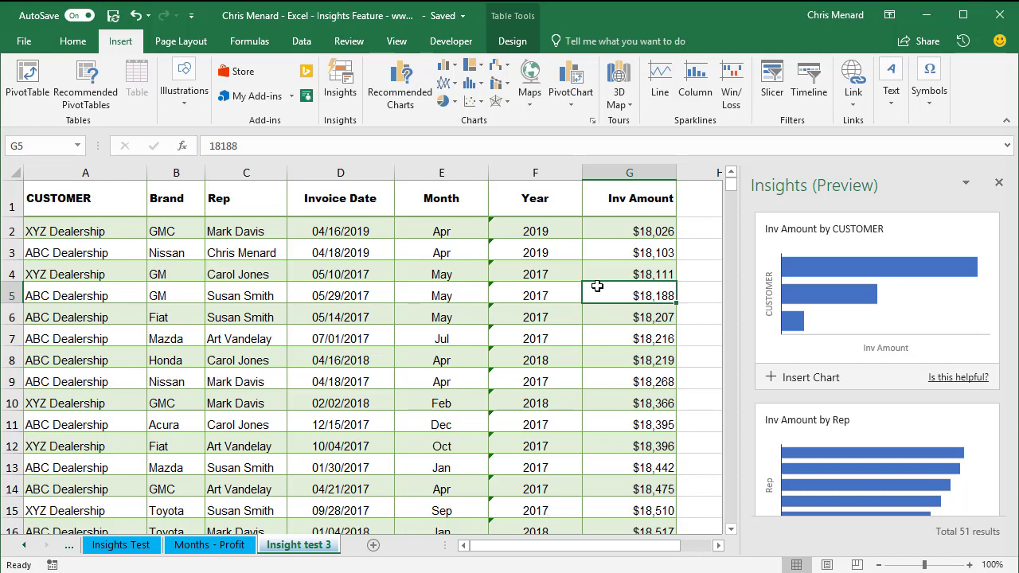
left_click(467, 275)
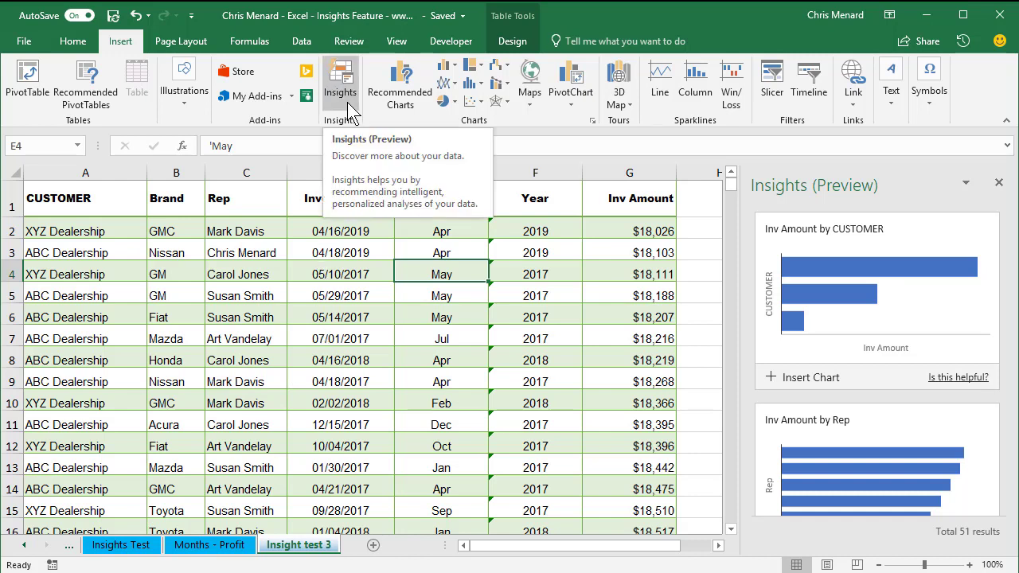
Step: Check the Office subscription and Excel version in the account information, and return to the worksheet
left_click(25, 43)
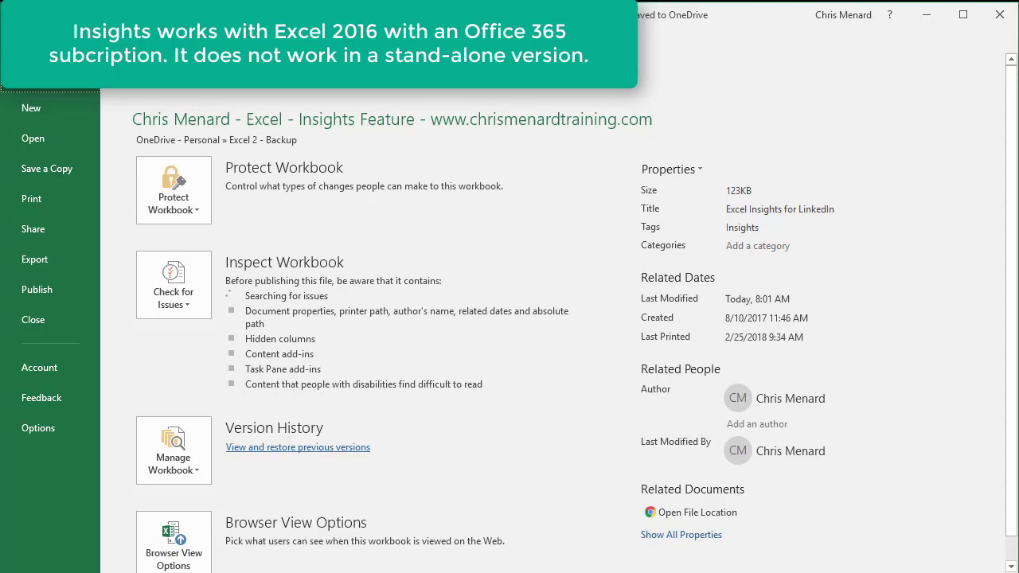
left_click(57, 372)
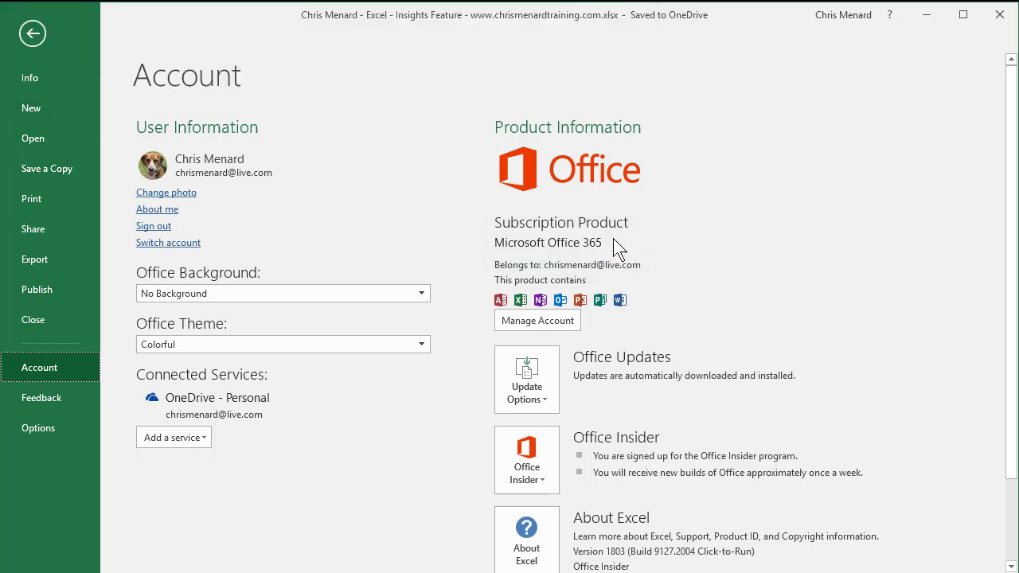
scroll(629, 295, "down", 3)
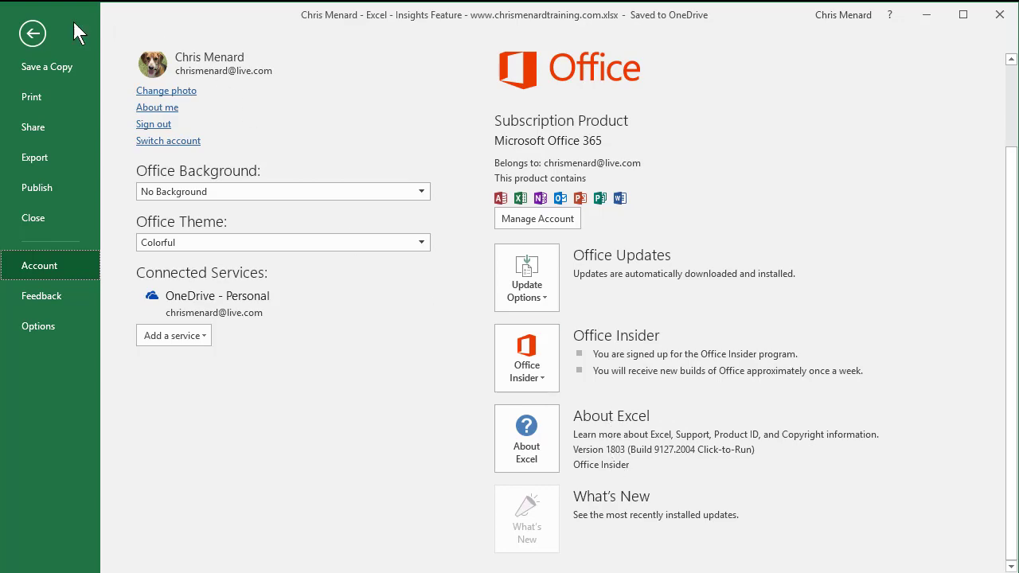
left_click(33, 34)
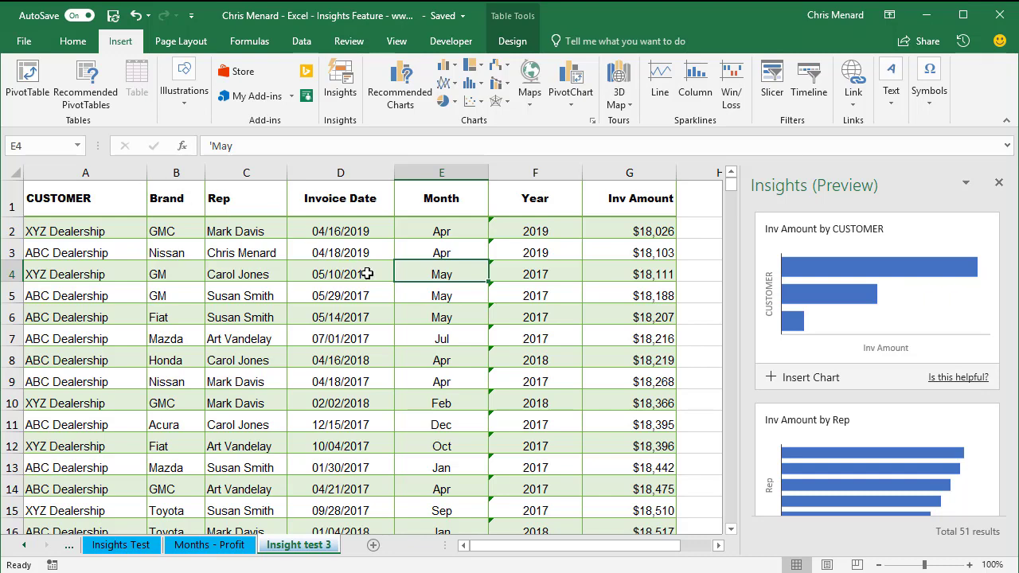
Step: Generate Insights for the States table of January to June figures on the Insights Test sheet
left_click(121, 546)
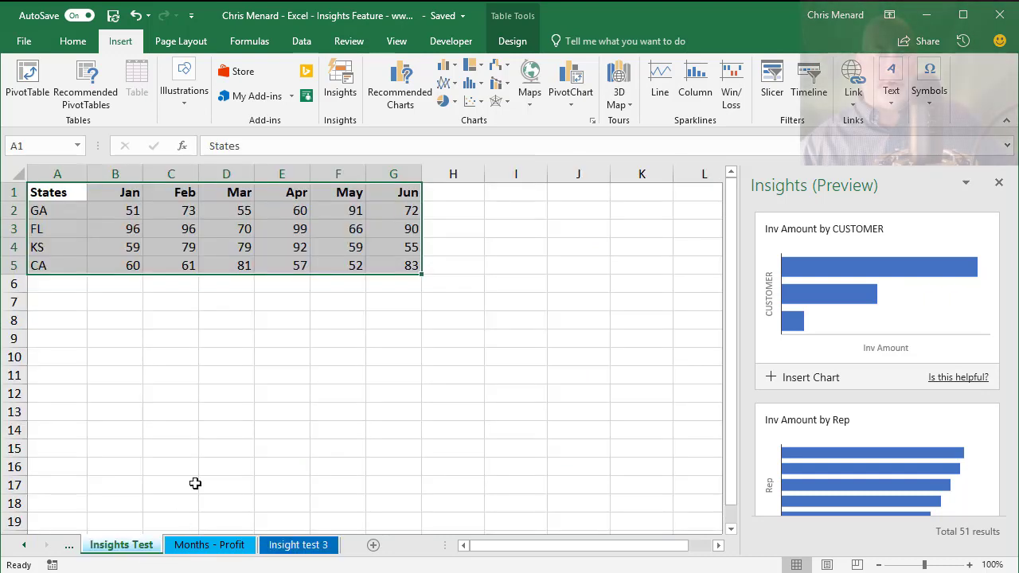
left_click(200, 229)
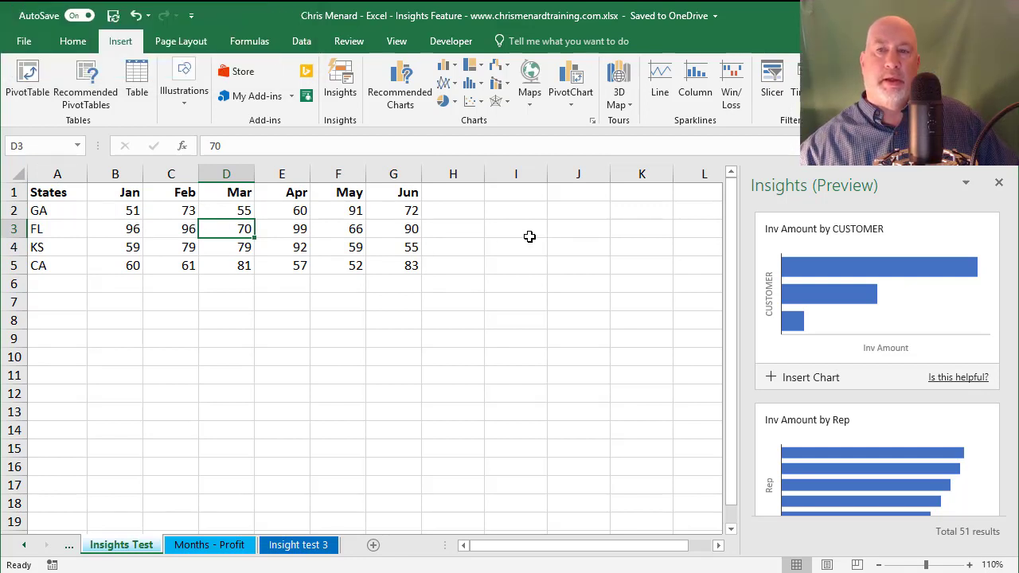
left_click(341, 95)
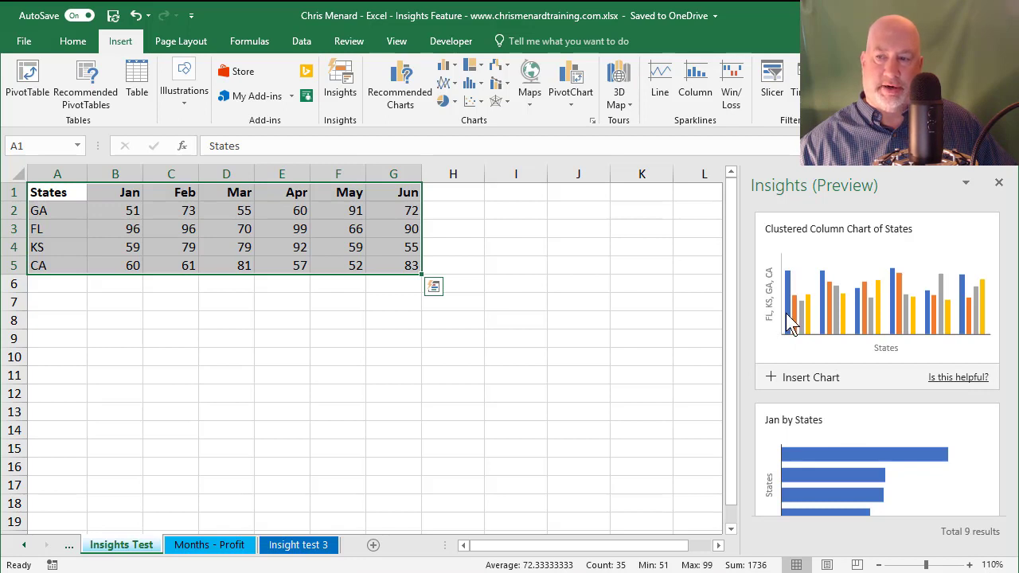
Step: Review the suggested charts for the States table, expanding the list to show all Insights results
scroll(806, 336, "down", 3)
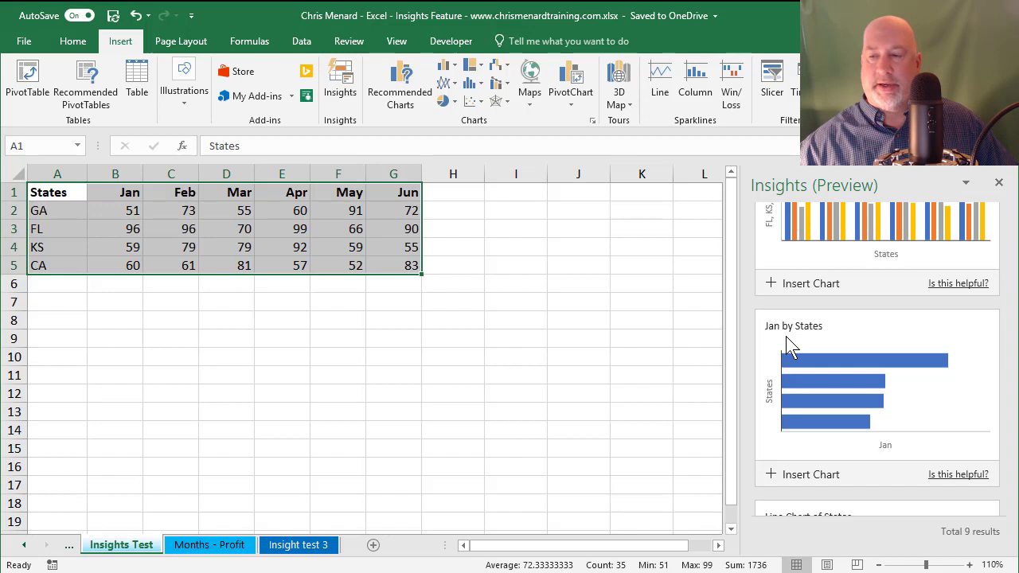
scroll(871, 418, "down", 6)
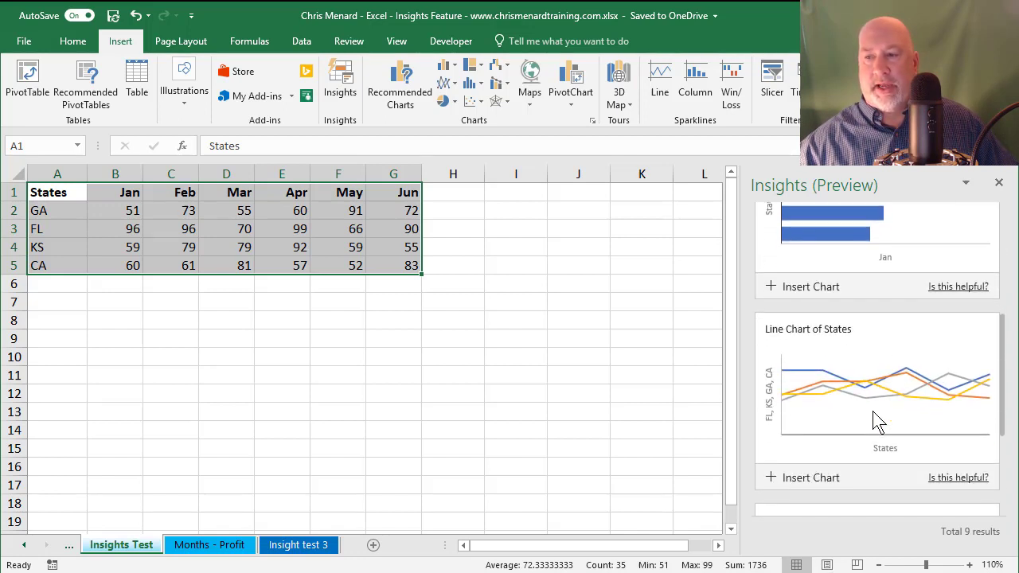
scroll(874, 415, "down", 1)
scroll(883, 359, "down", 3)
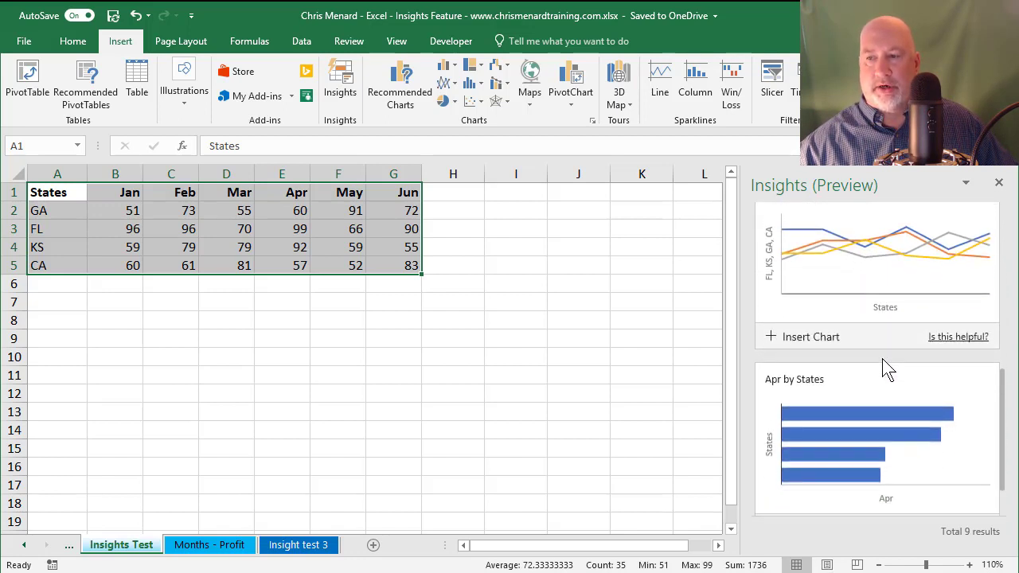
scroll(882, 358, "down", 1)
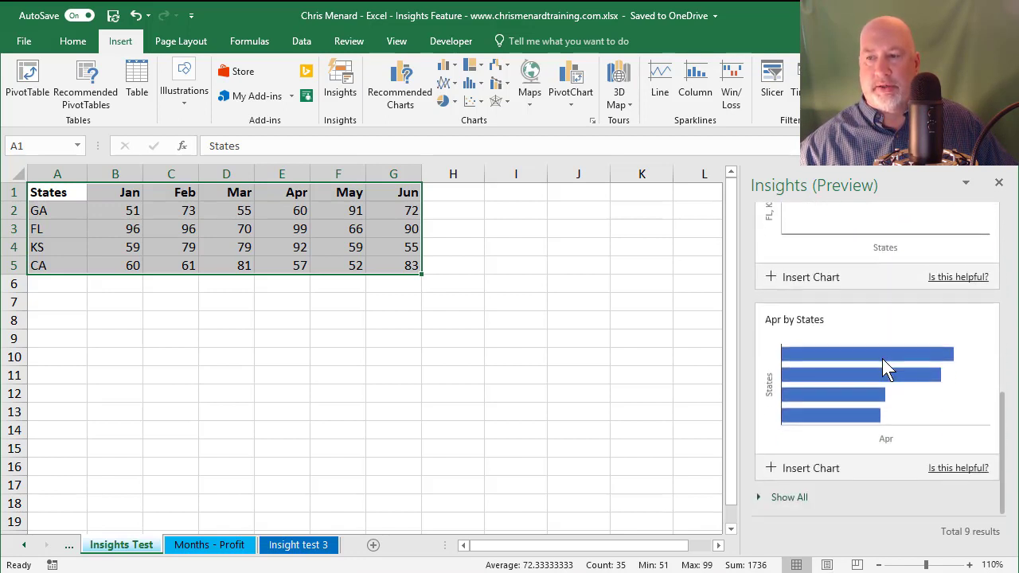
left_click(790, 500)
scroll(876, 388, "down", 3)
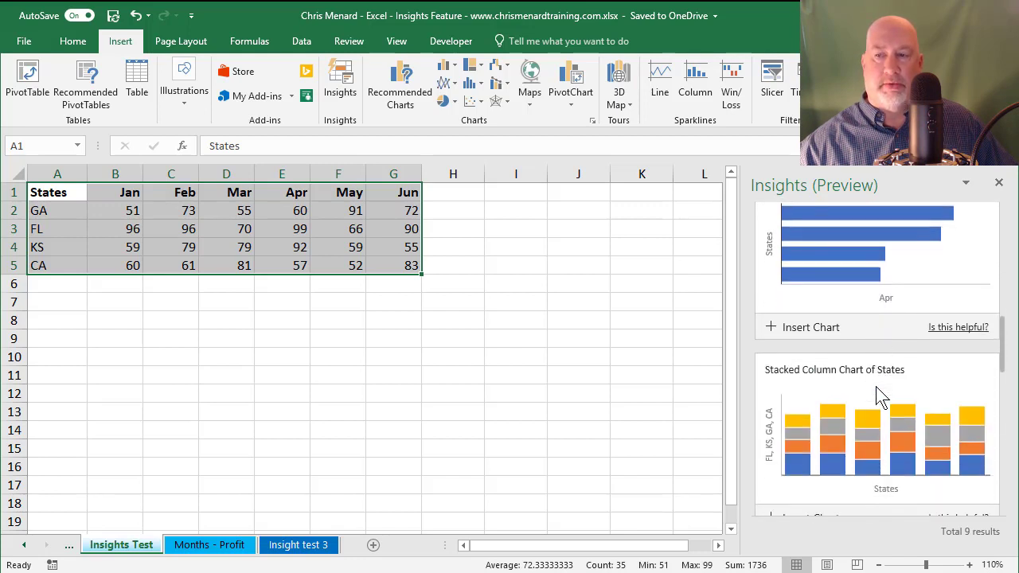
scroll(880, 394, "down", 1)
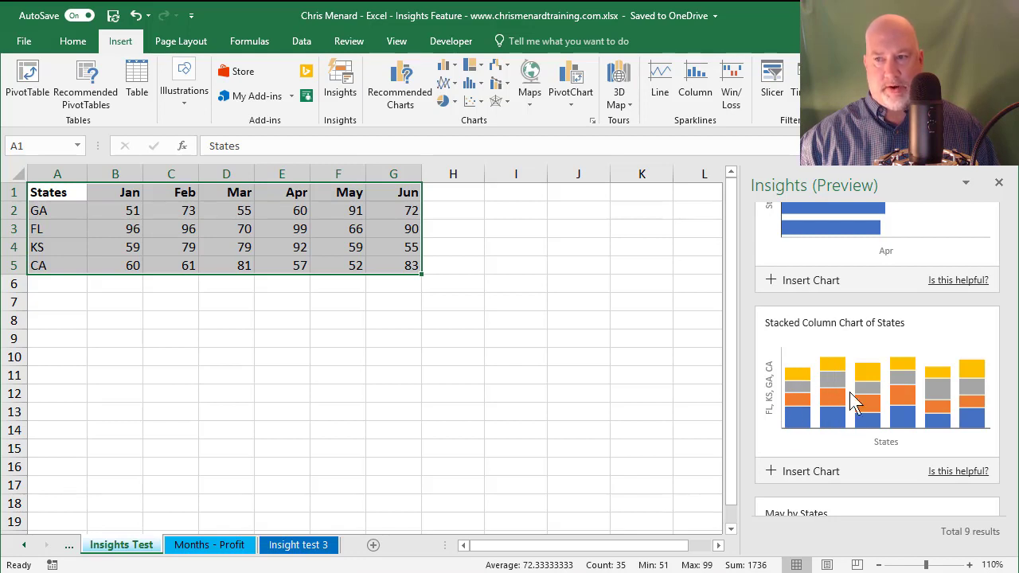
scroll(874, 415, "down", 5)
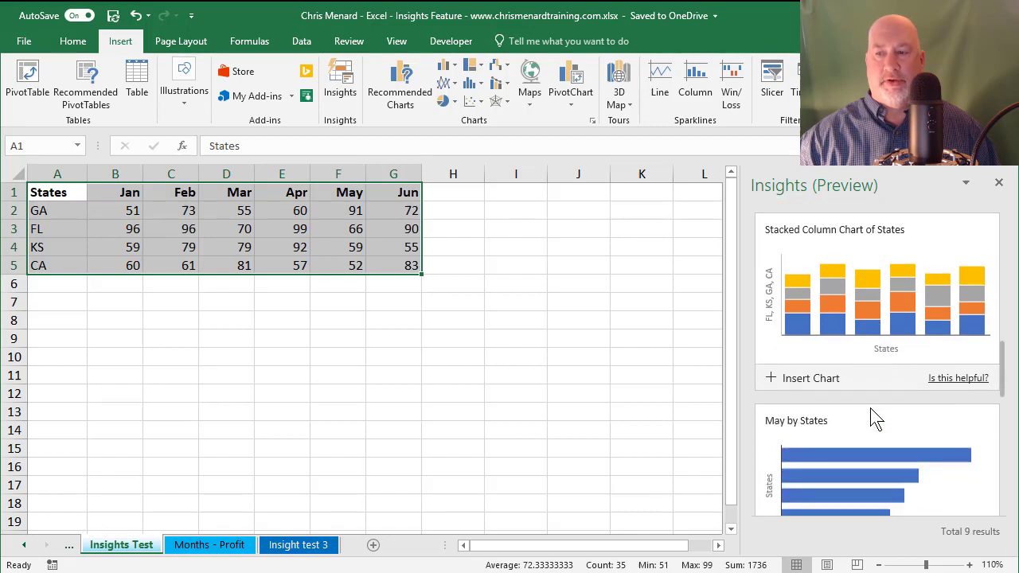
scroll(875, 416, "down", 6)
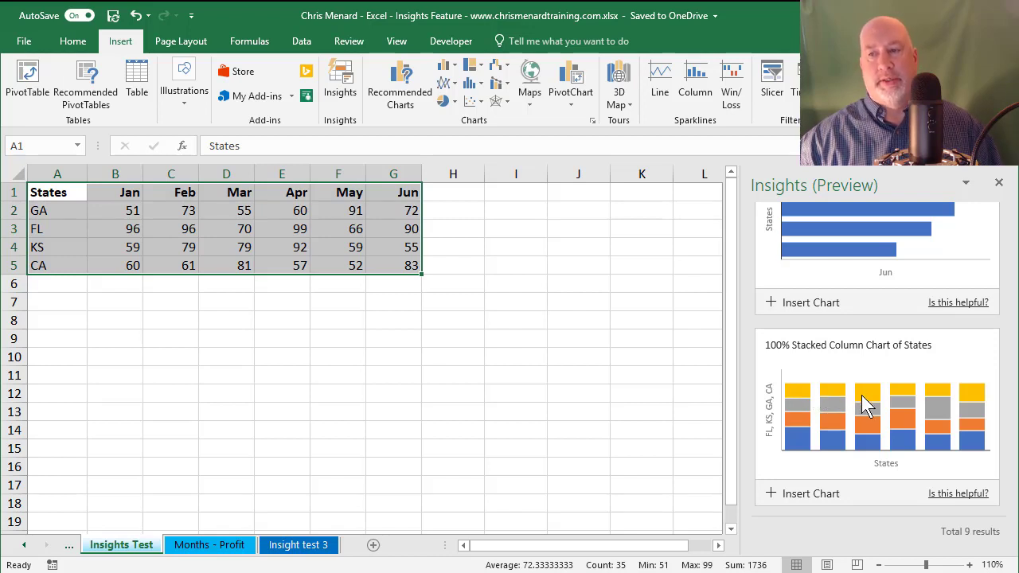
scroll(912, 402, "up", 6)
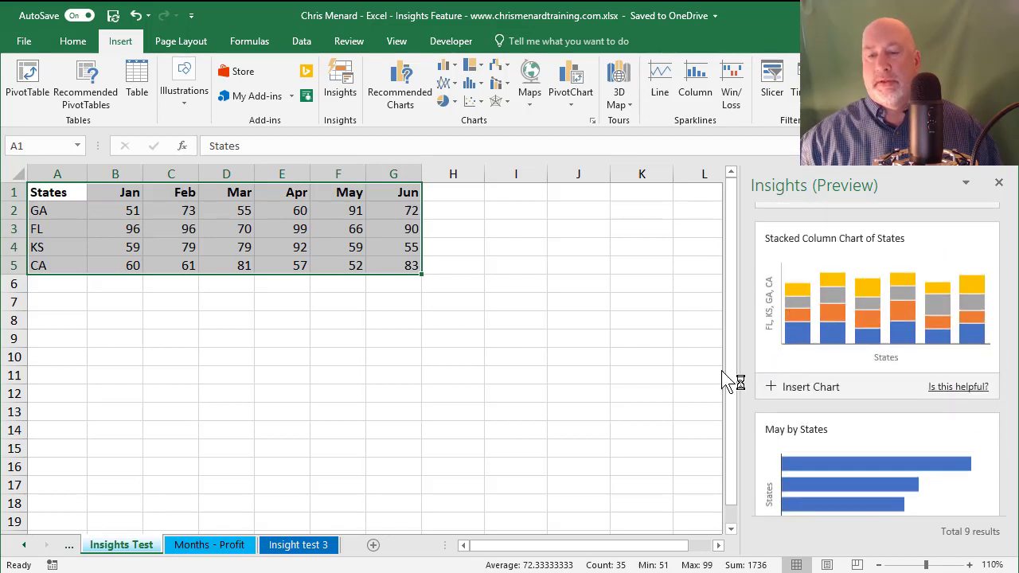
Step: Generate Insights for the monthly Revenue, Expenses and Profit data on the Months - Profit sheet
left_click(226, 548)
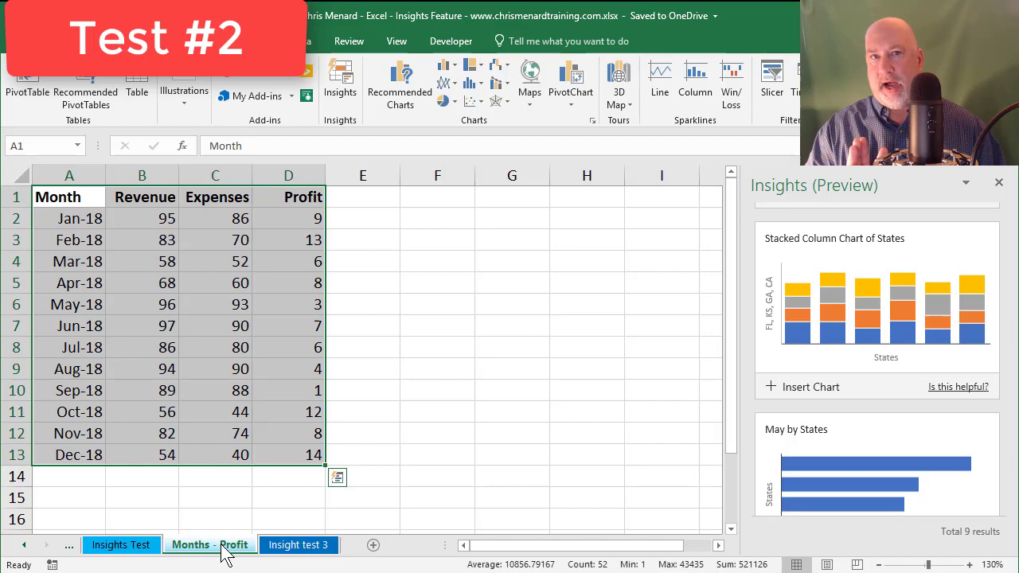
left_click(118, 548)
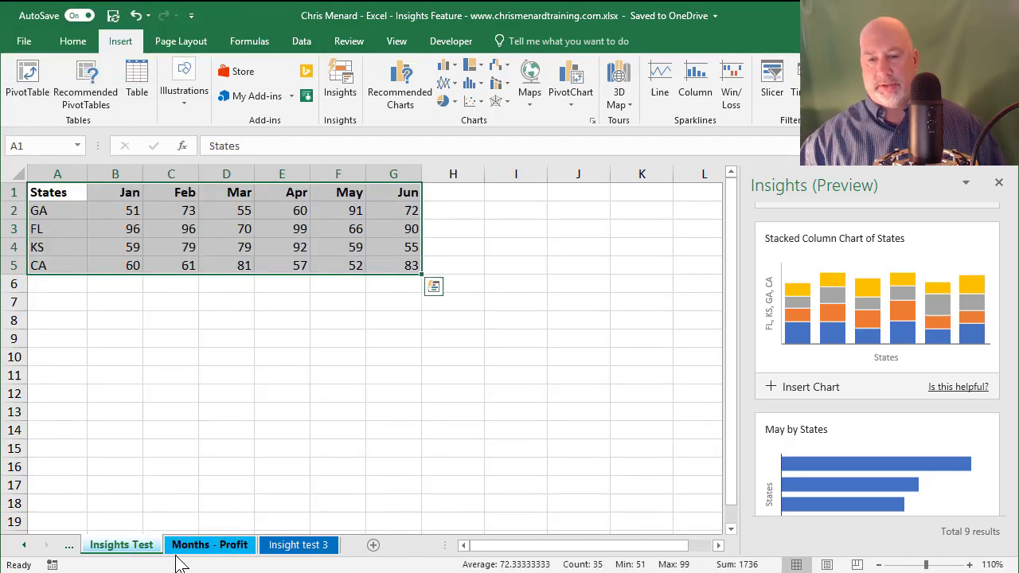
left_click(206, 550)
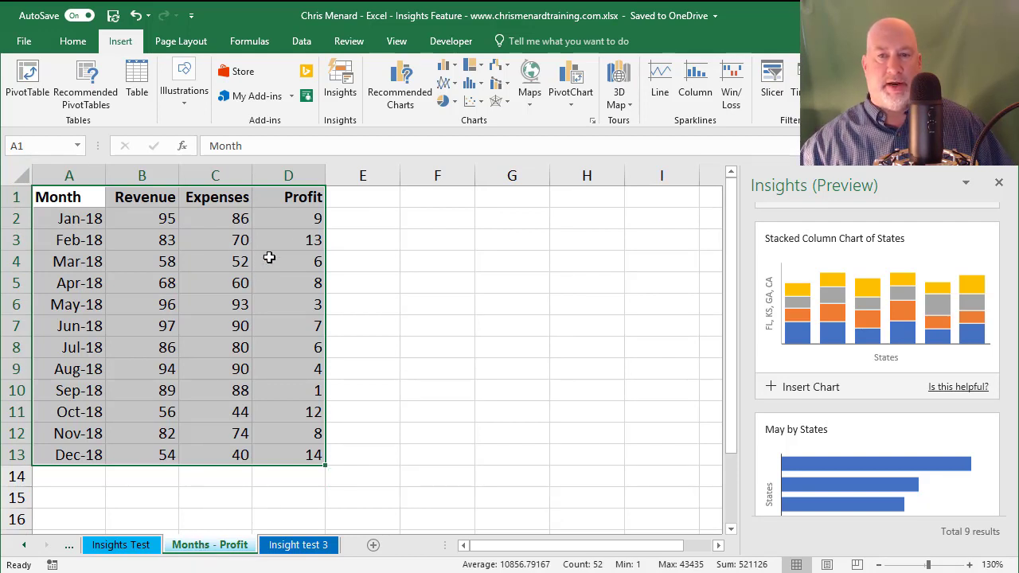
left_click(291, 222)
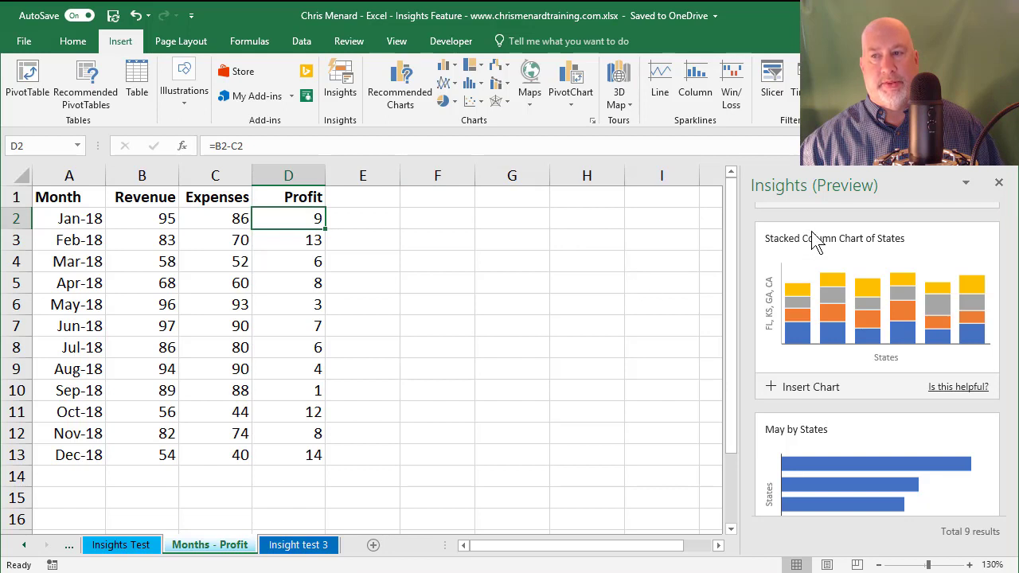
left_click(128, 547)
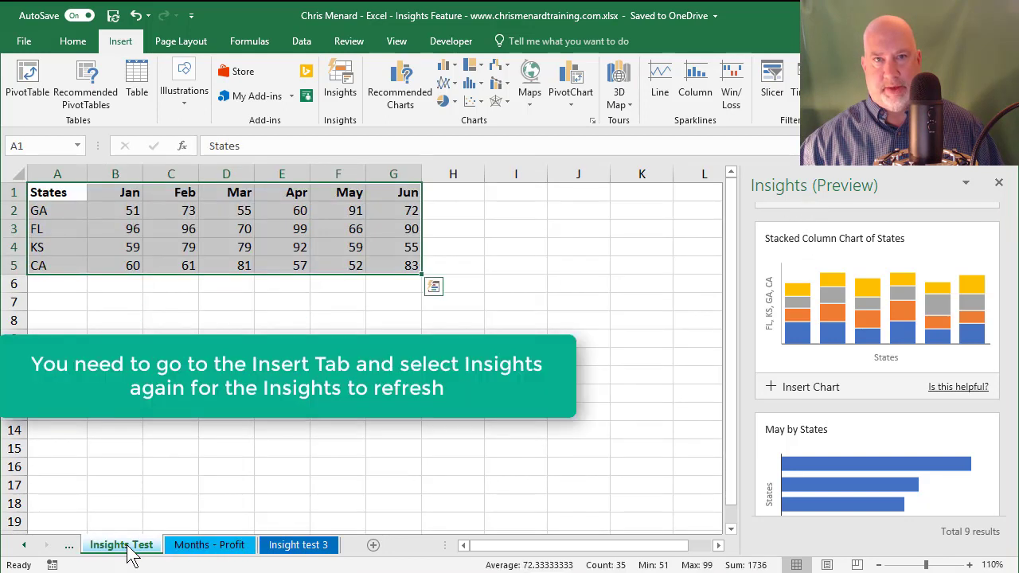
left_click(226, 548)
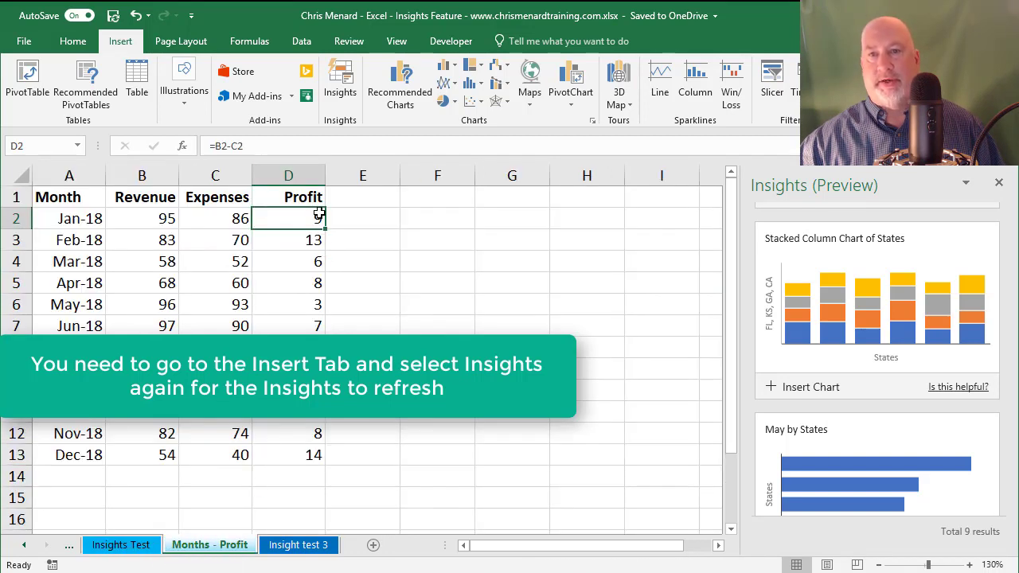
left_click(338, 96)
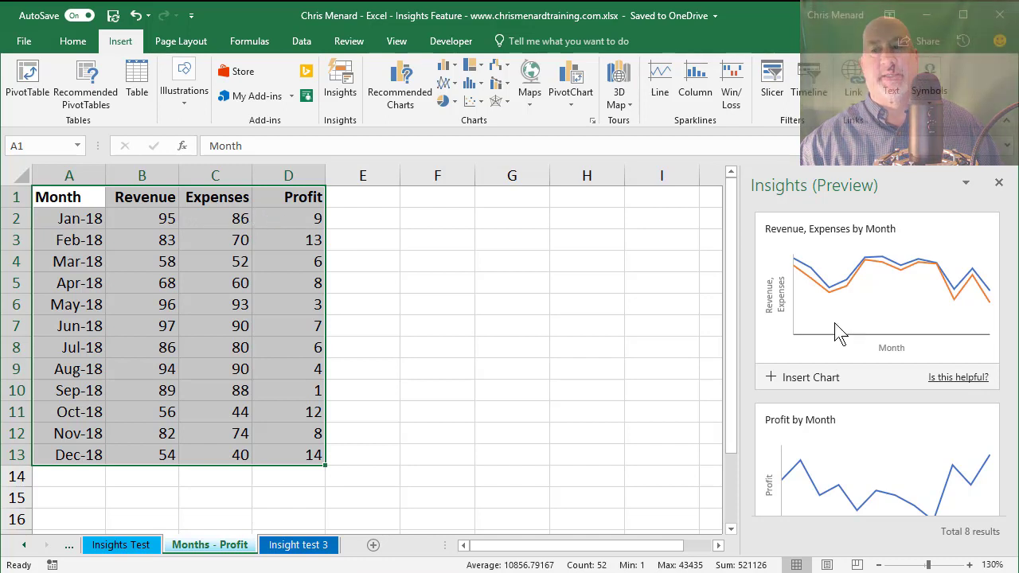
Step: Review the suggested charts for the monthly profit data and expand the list to show all results
scroll(836, 333, "down", 5)
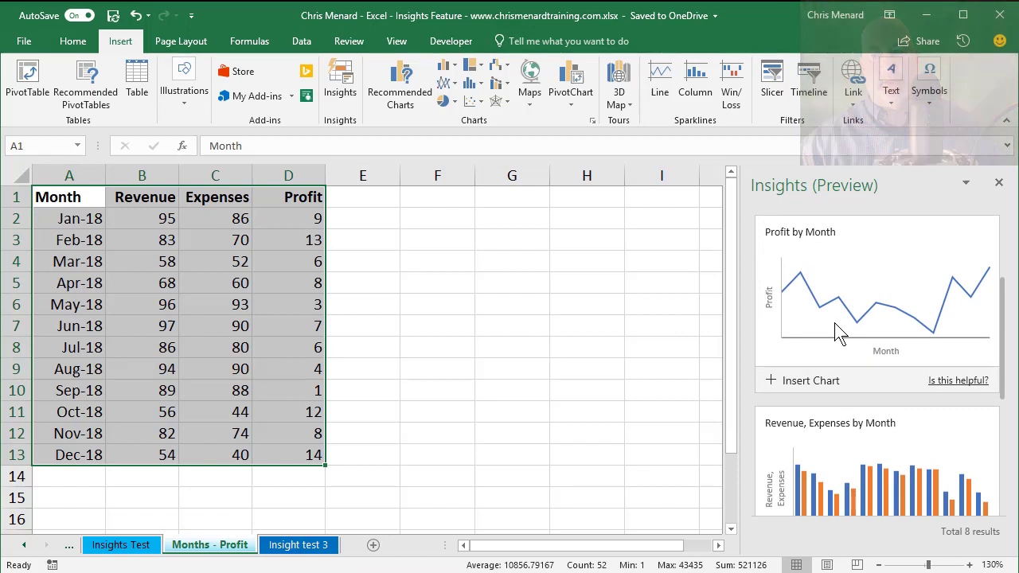
scroll(836, 333, "down", 7)
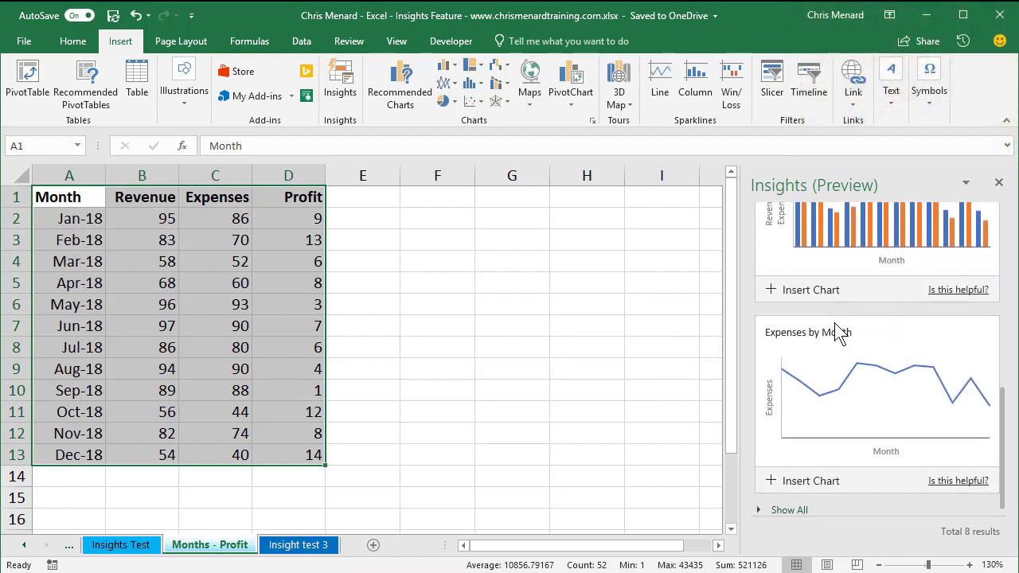
scroll(838, 333, "down", 1)
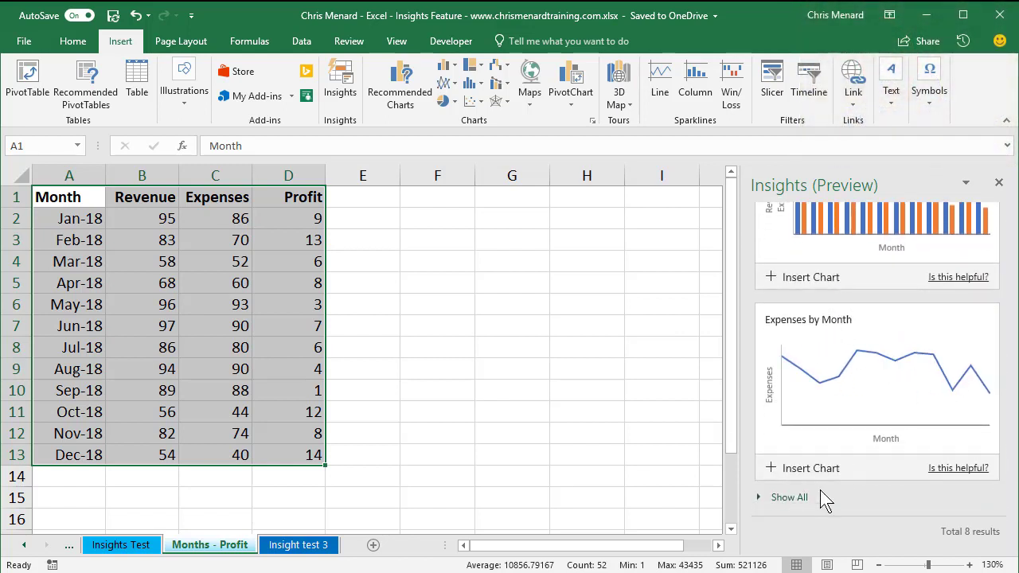
left_click(793, 500)
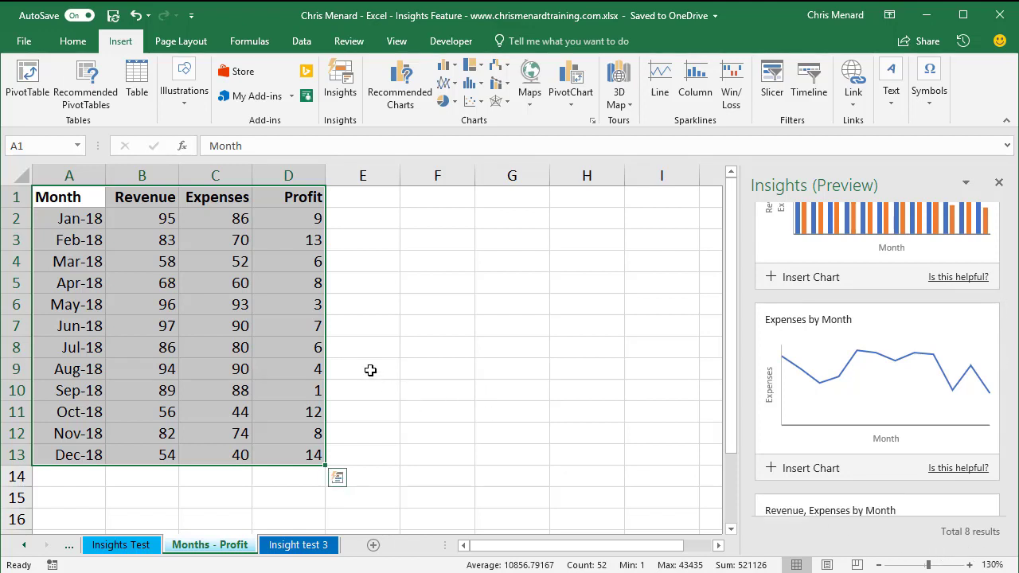
Step: Look back at the data on the Insights Test sheet and the Months - Profit sheet
left_click(24, 545)
left_click(25, 546)
left_click(25, 546)
left_click(27, 546)
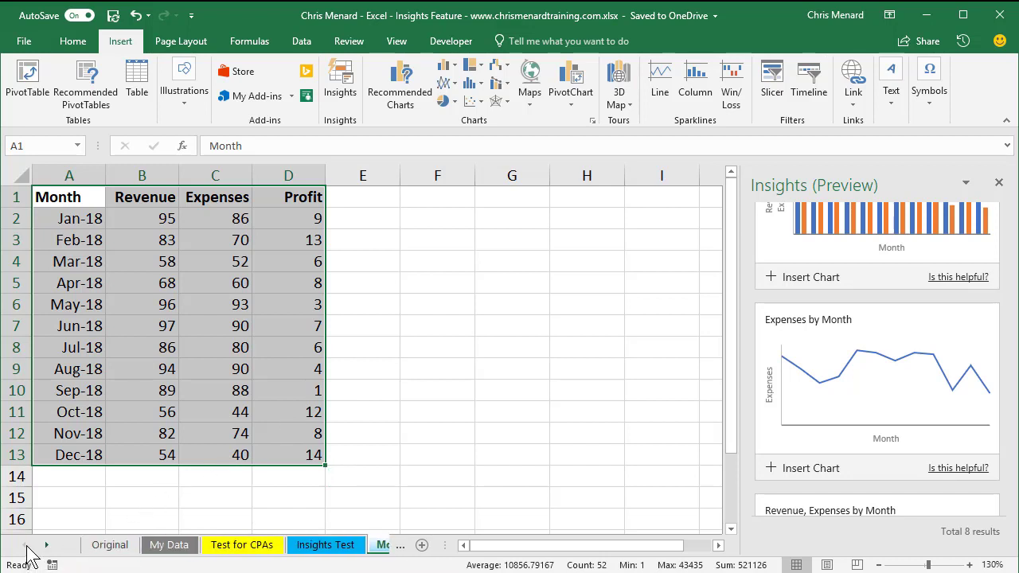
left_click(312, 548)
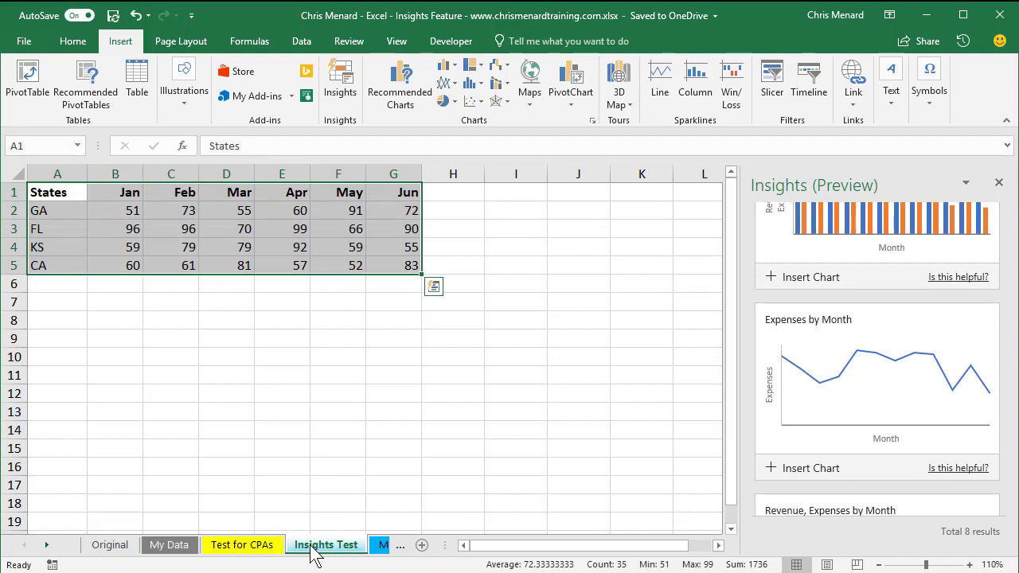
left_click(379, 548)
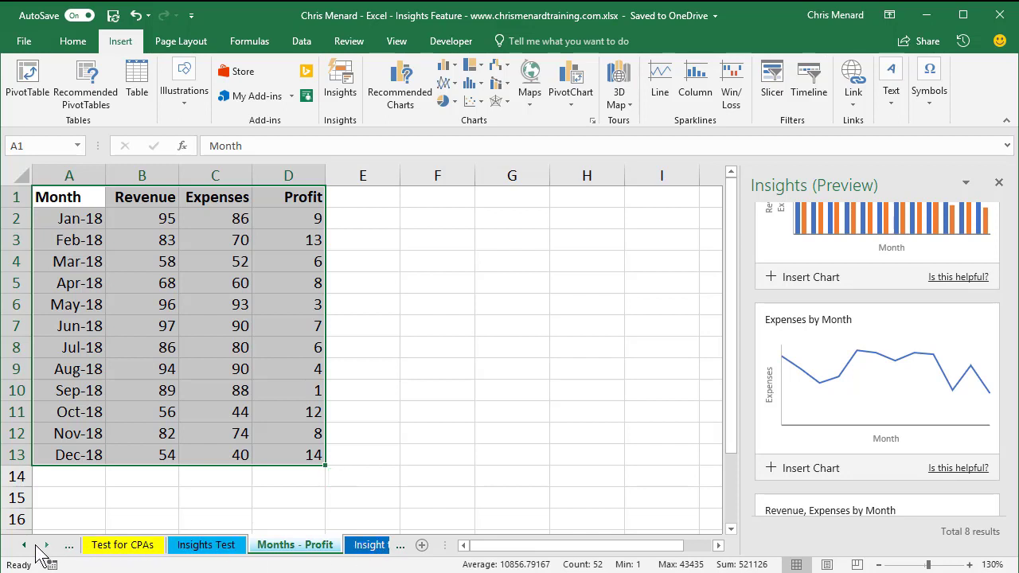
Step: Open the Original sheet and check how far its invoice data extends by jumping to the last row and back
left_click(27, 547)
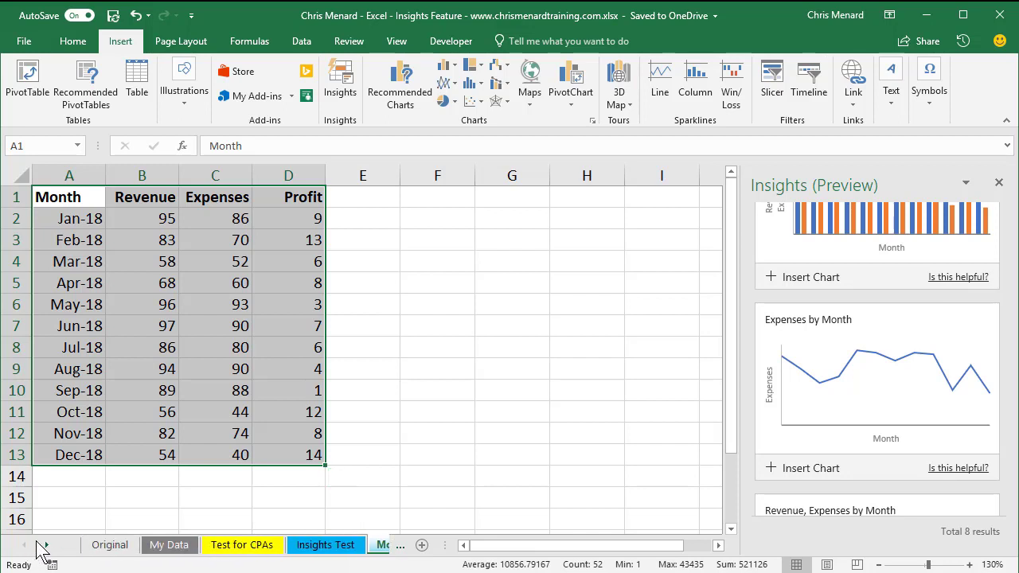
left_click(126, 547)
left_click(285, 232)
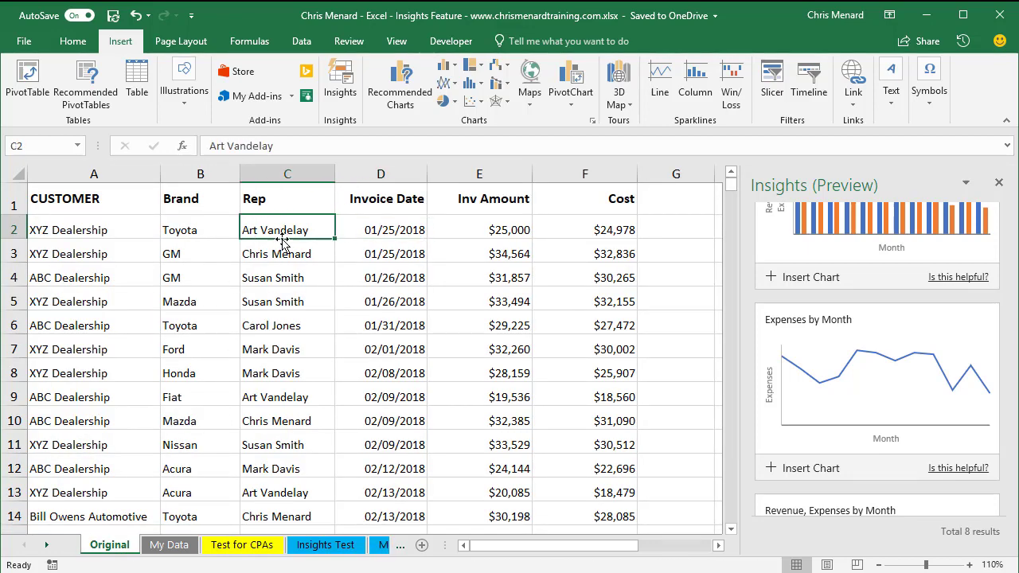
key("ctrl+Down")
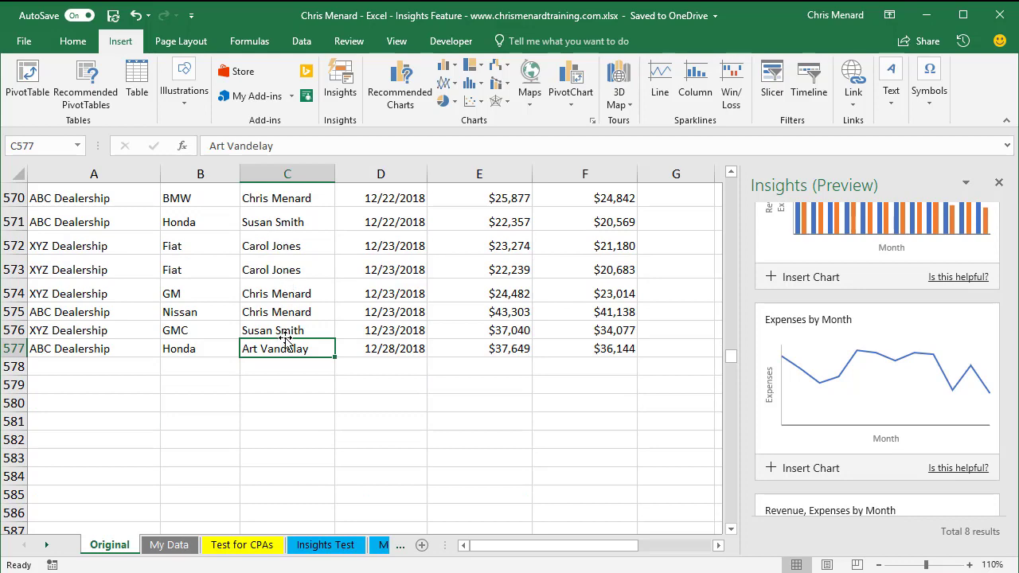
key("ctrl+Up")
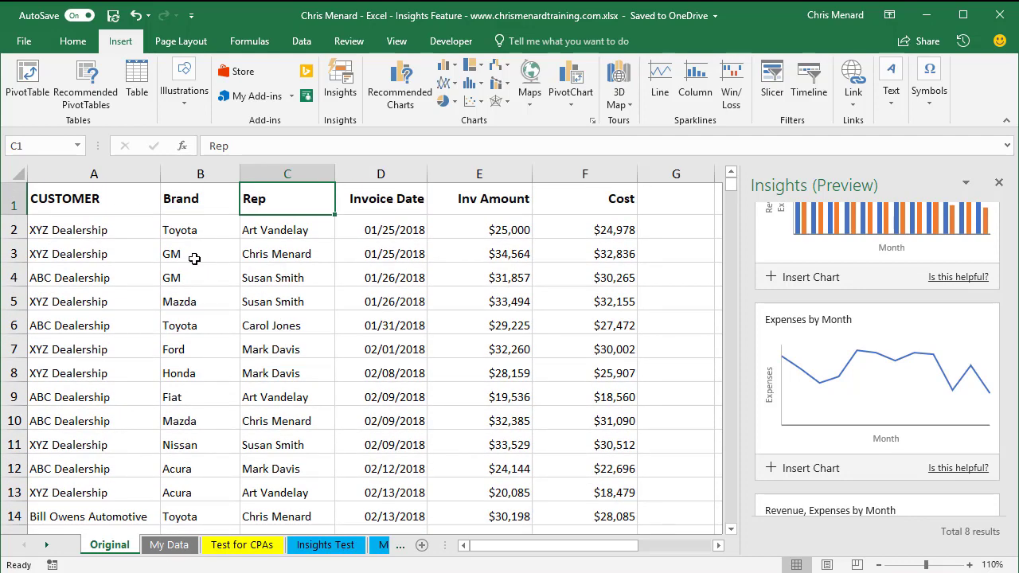
Step: Try to generate Insights for the dealership invoice data on the Original sheet
left_click(370, 243)
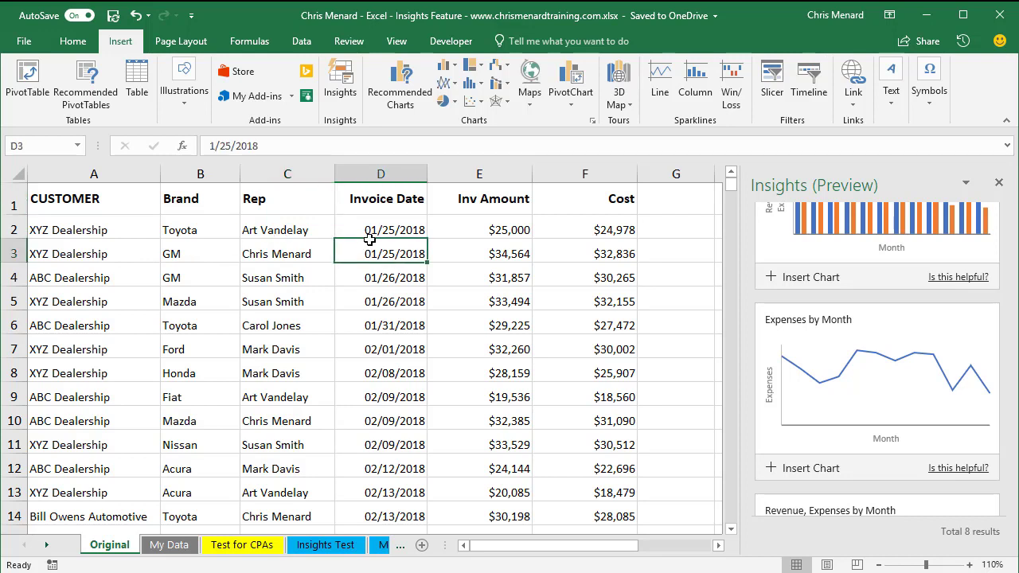
left_click(343, 91)
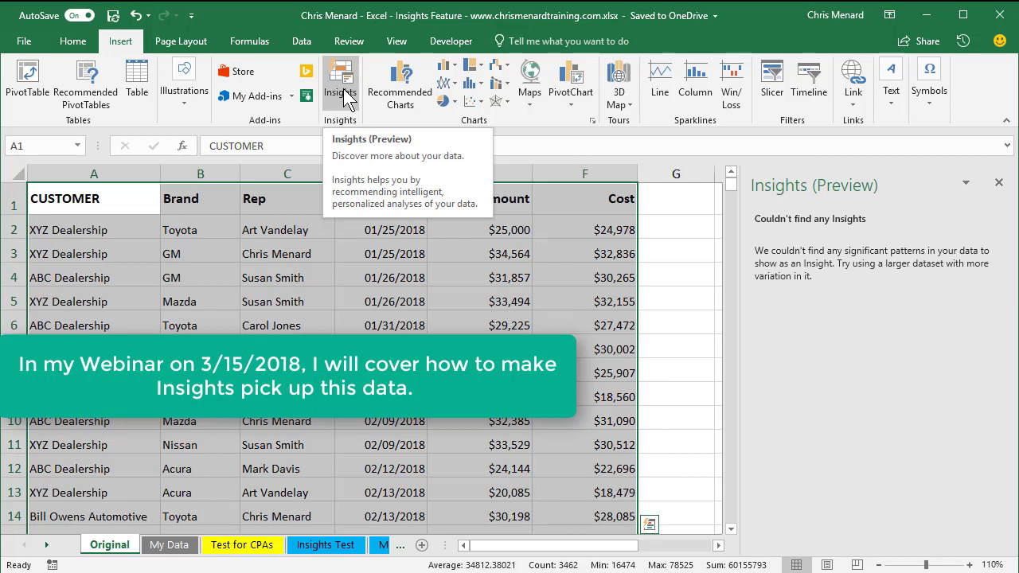
left_click(346, 247)
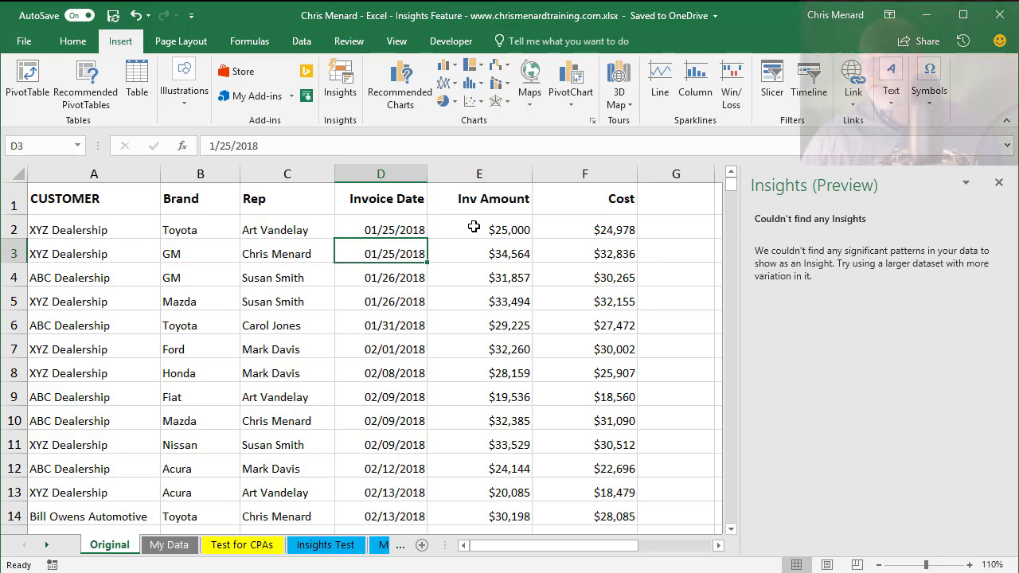
left_click(295, 245)
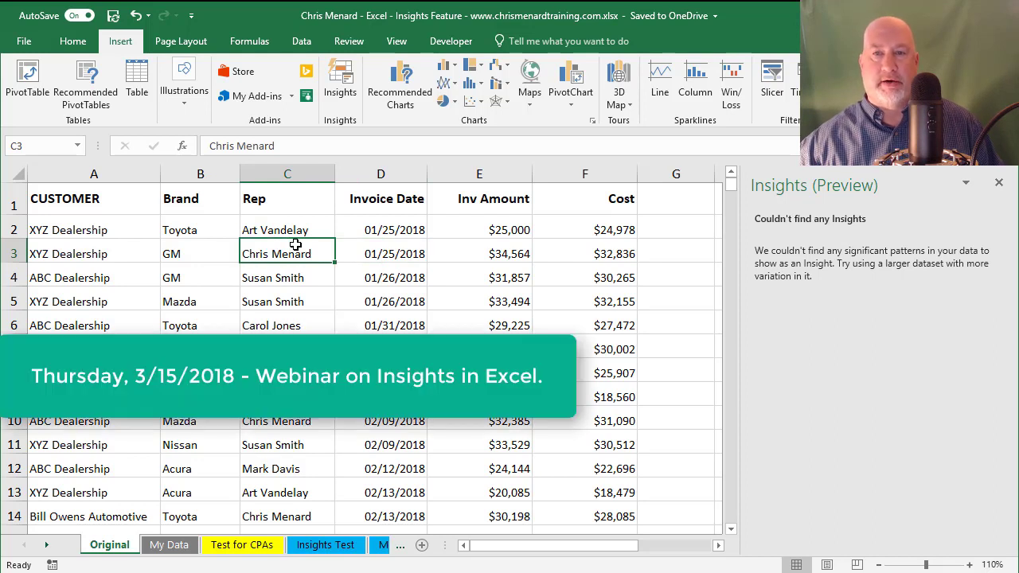
left_click(386, 254)
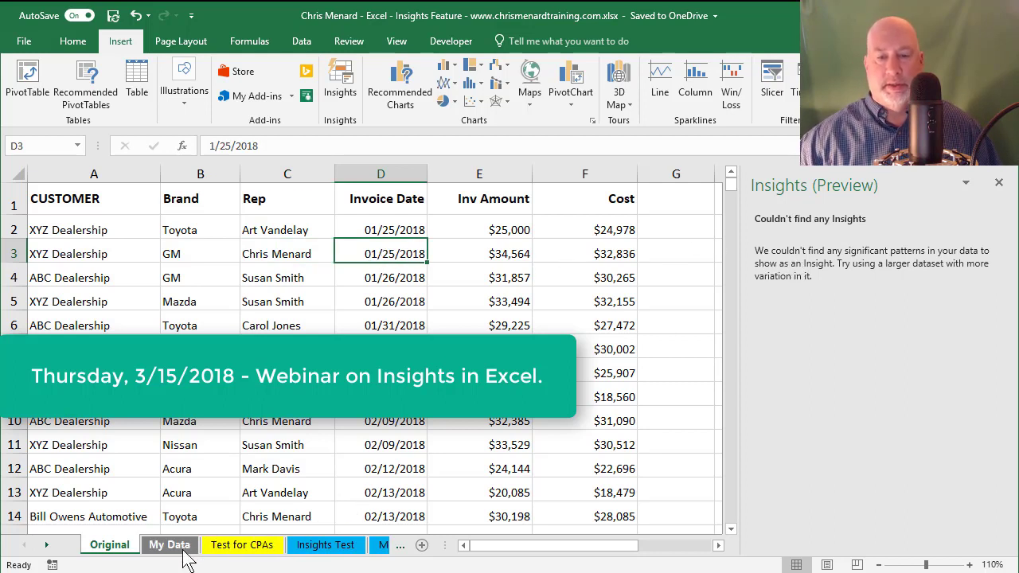
Step: Generate Insights for the invoice table with Month and Year columns on the Insight test 3 sheet
left_click(45, 545)
left_click(45, 545)
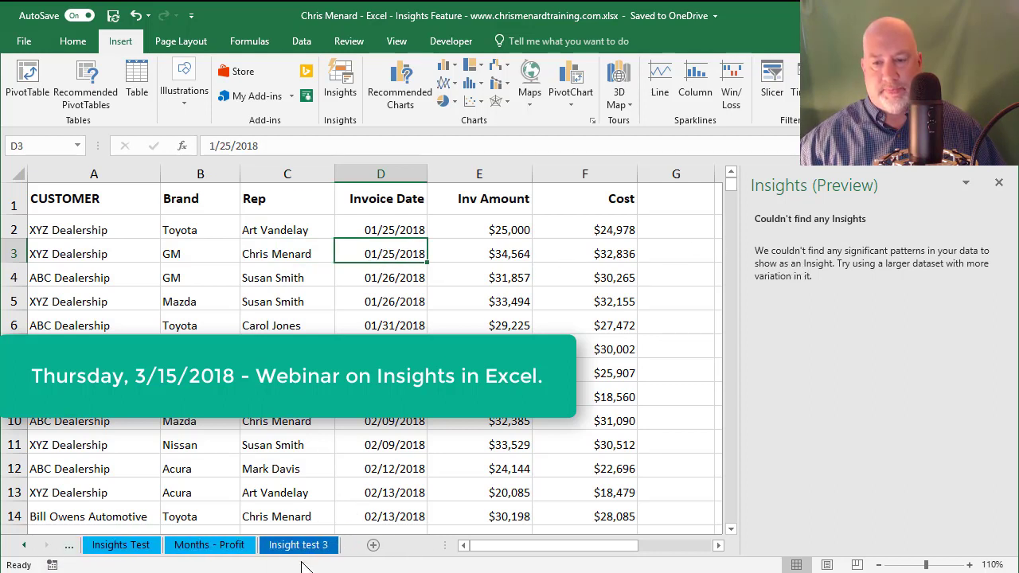
left_click(288, 546)
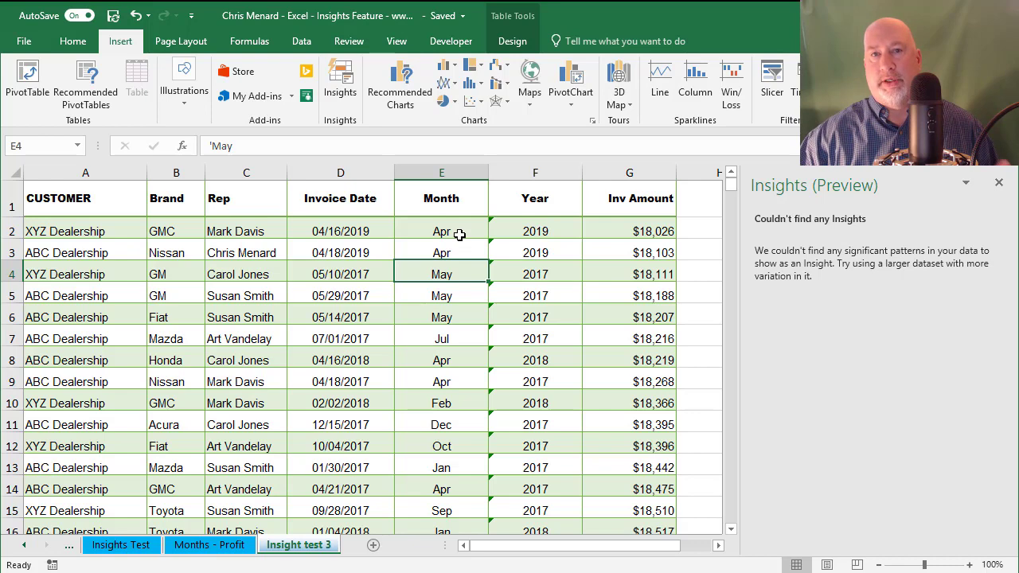
left_click(340, 91)
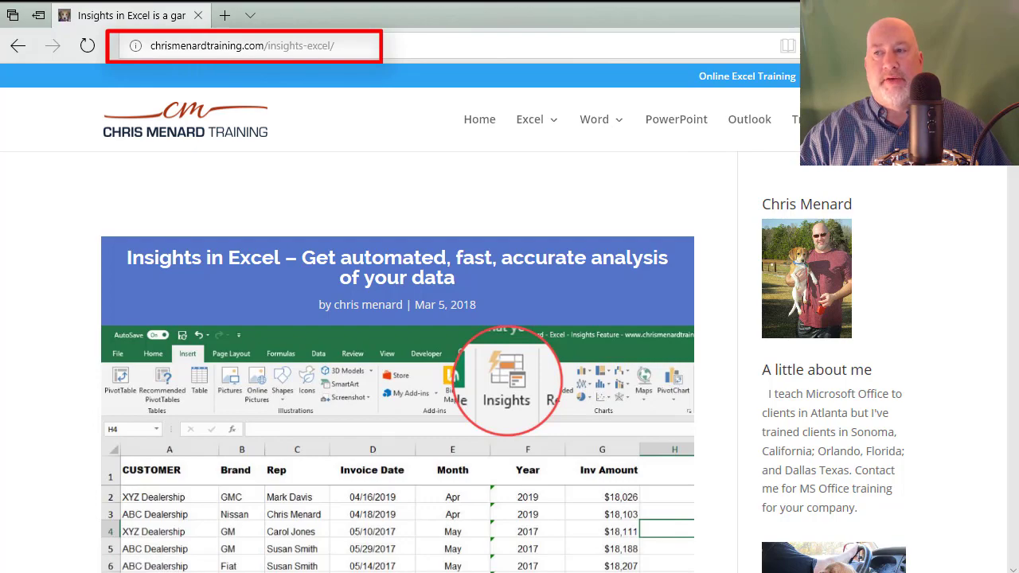
Step: Read through the Insights in Excel article in the web browser, including its steps to see Insights
scroll(1006, 231, "down", 10)
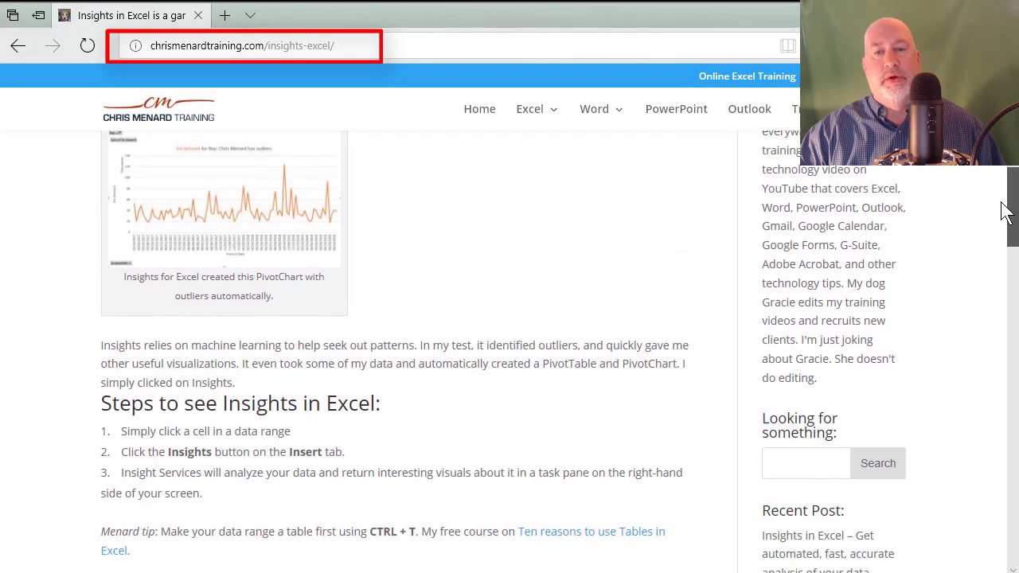
left_click_drag(1006, 231, 1013, 185)
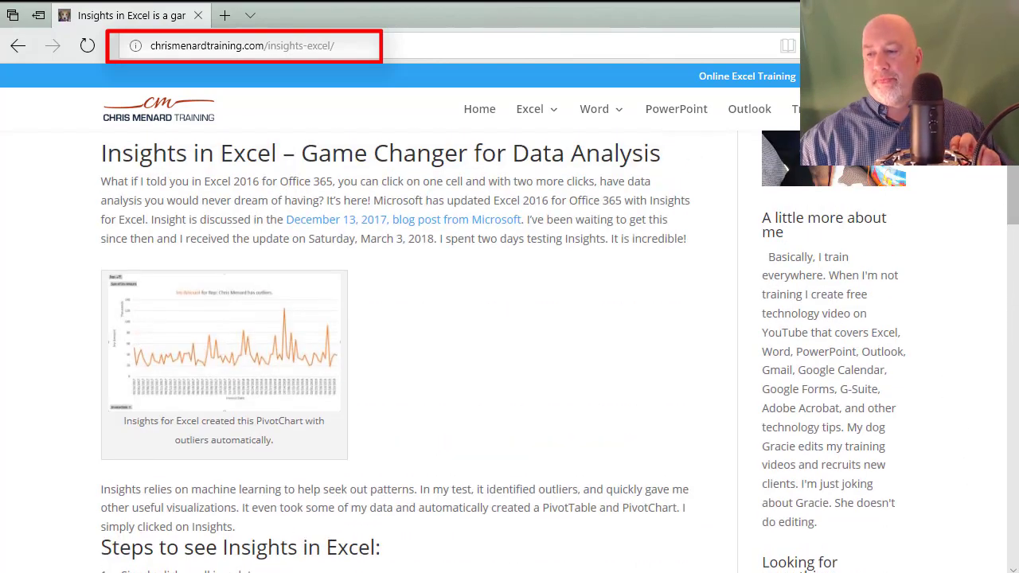